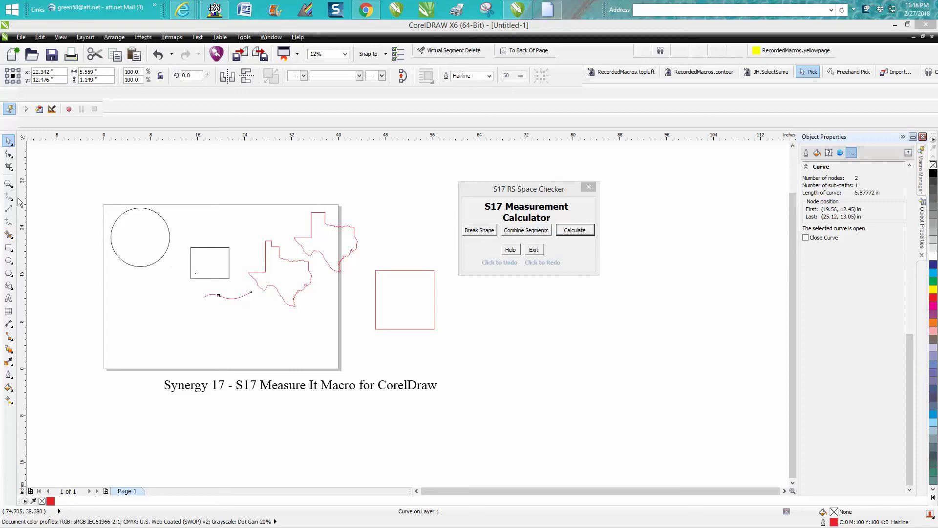
- Zoom in on the sample shapes and convert the red 10-inch square to curves
left_click(8, 184)
left_click_drag(96, 204, 473, 331)
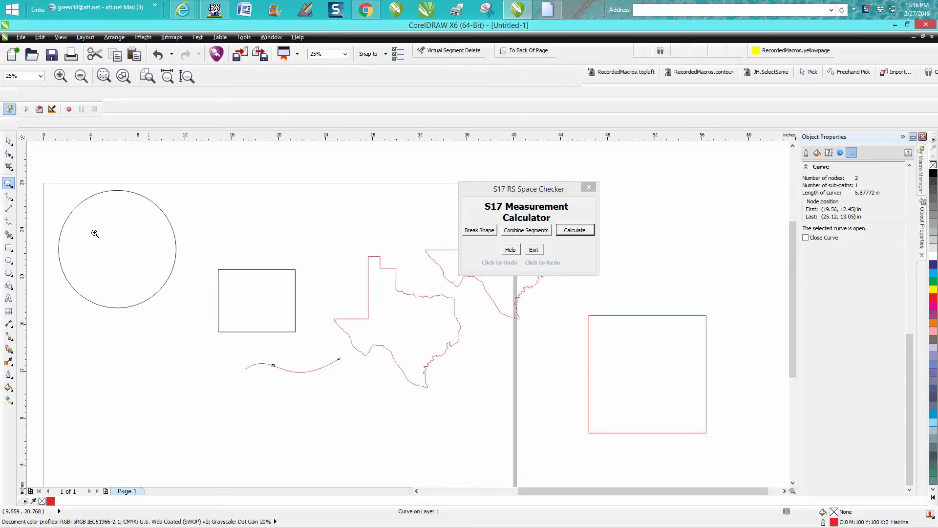
left_click(7, 143)
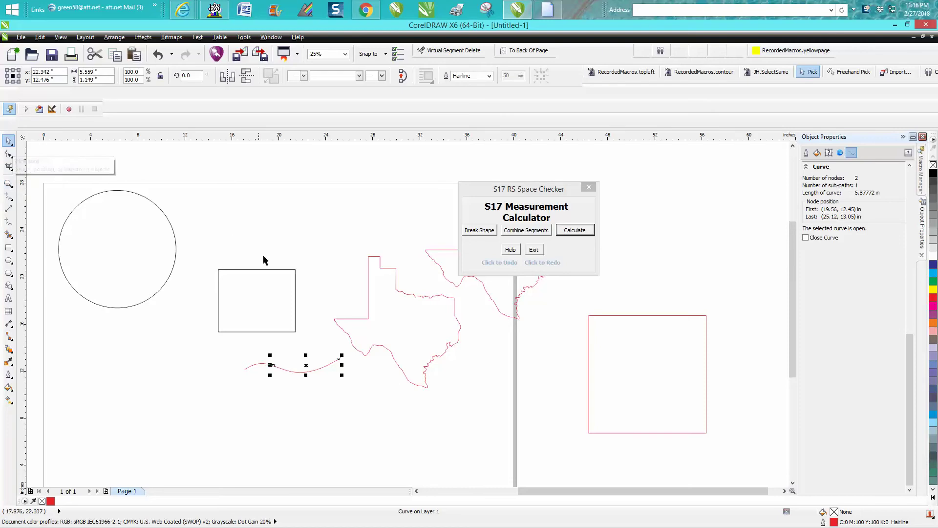
left_click(278, 269)
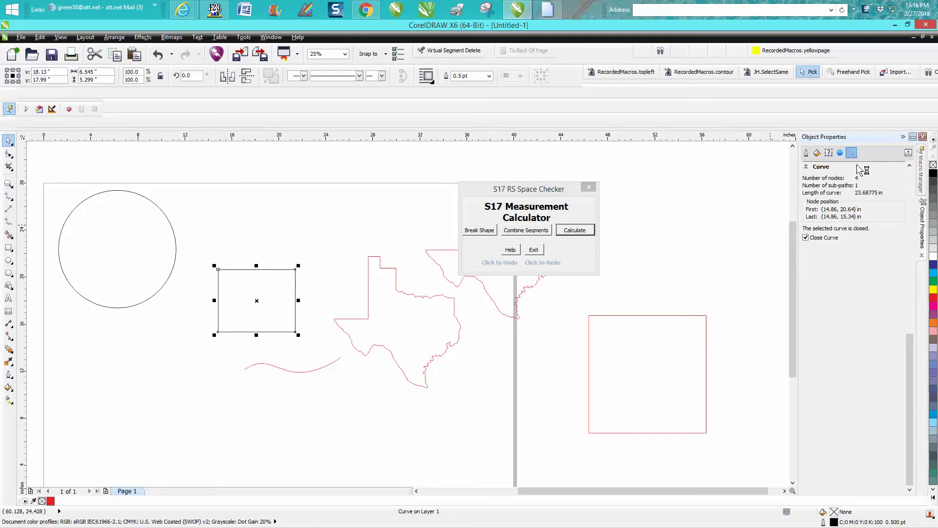
left_click(680, 317)
left_click(679, 316)
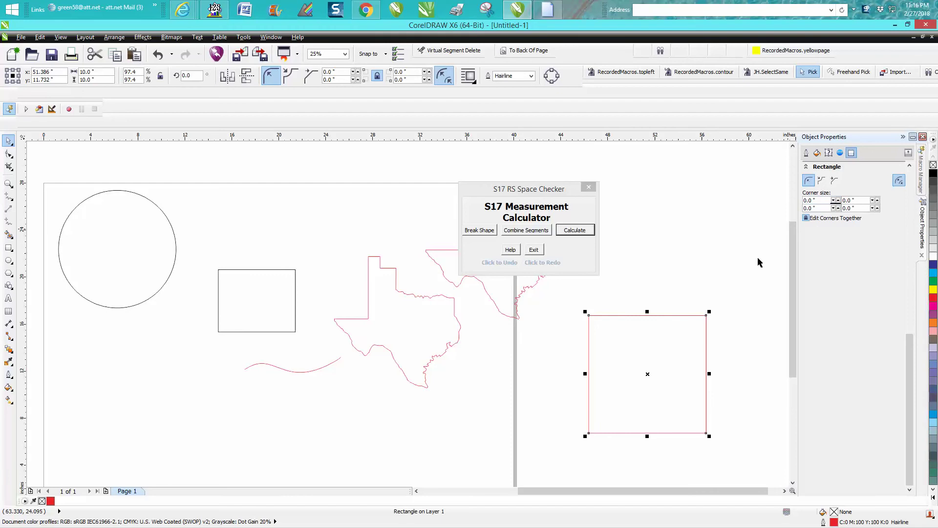
left_click(114, 37)
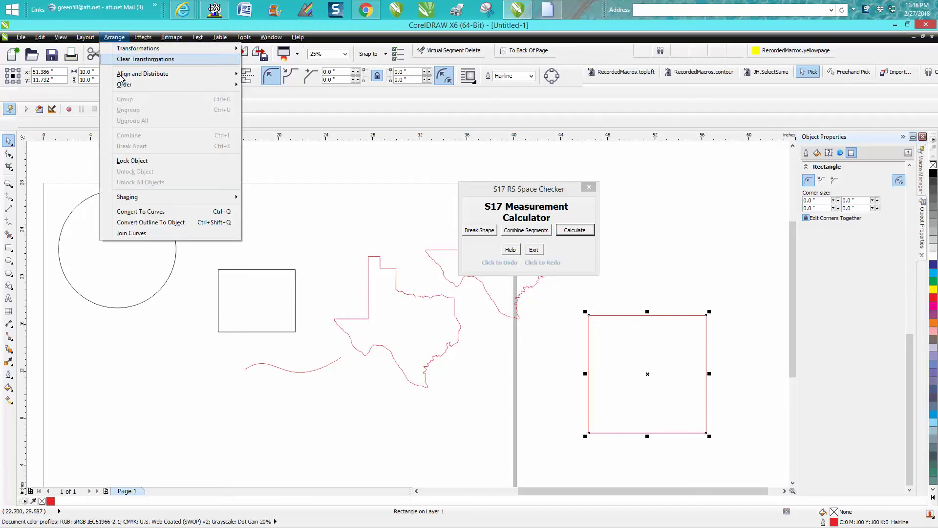
left_click(149, 211)
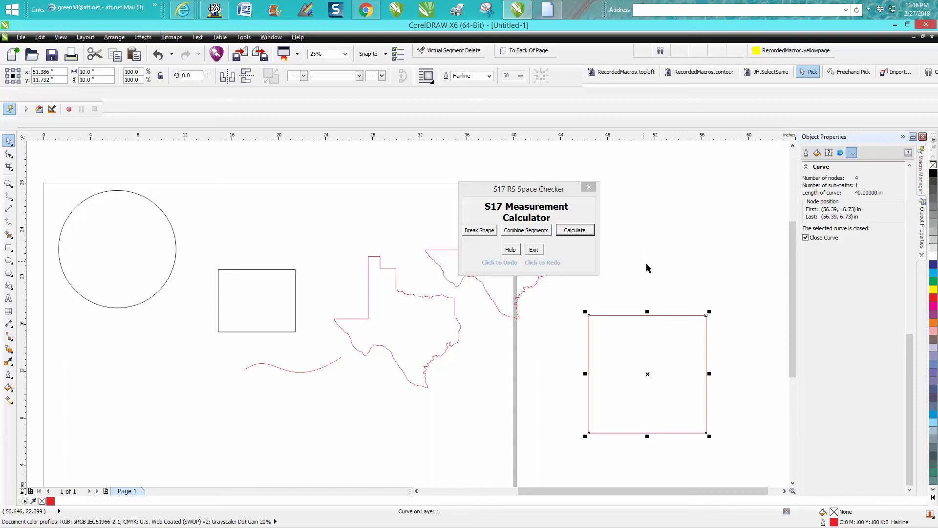
- Calculate the red square's outline as 40 inches (1016 mm), then move the calculator up-right
left_click(386, 192)
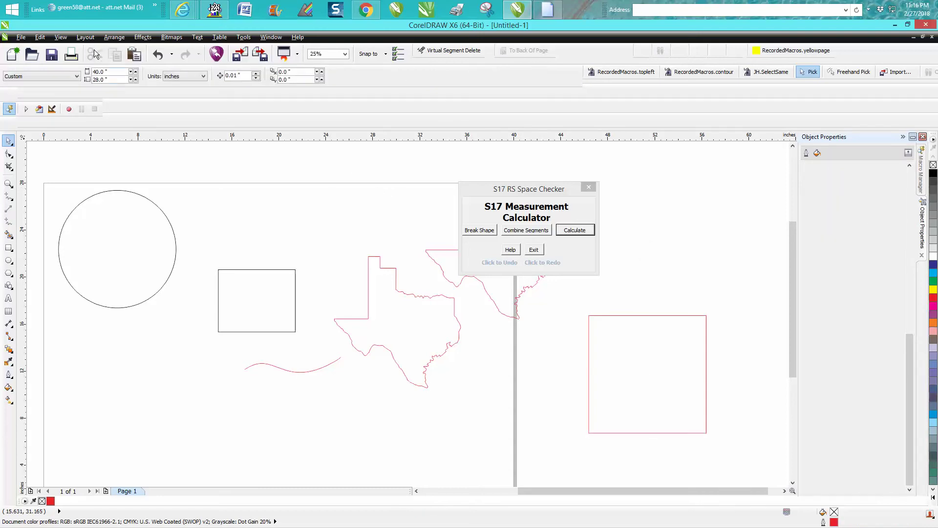
left_click(157, 55)
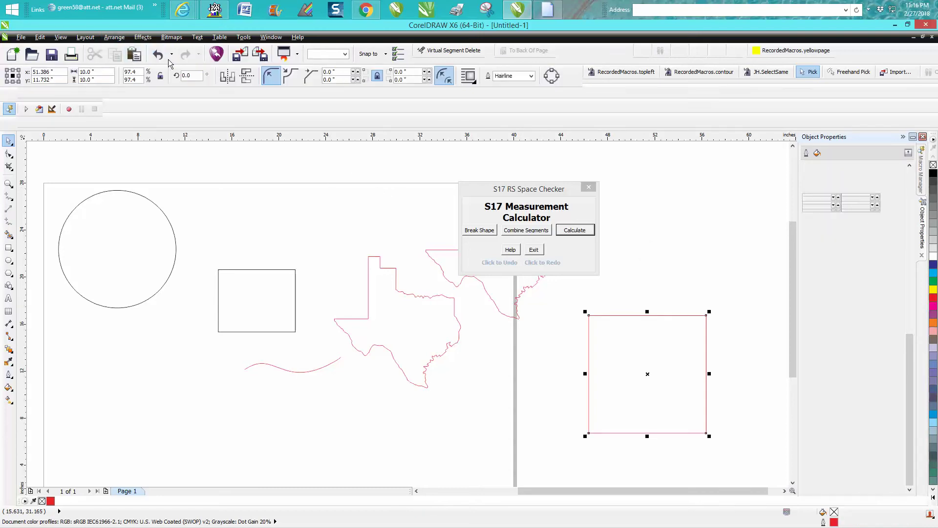
left_click(579, 233)
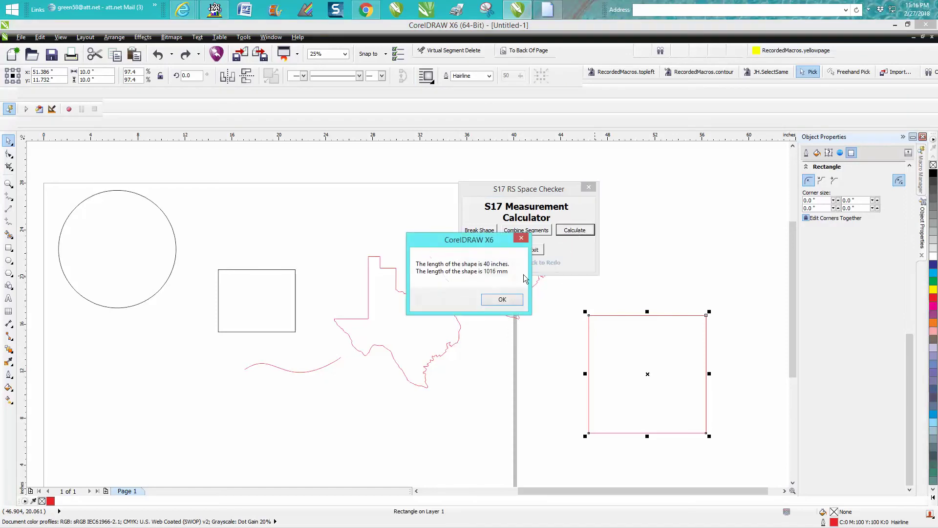
left_click_drag(503, 247, 403, 184)
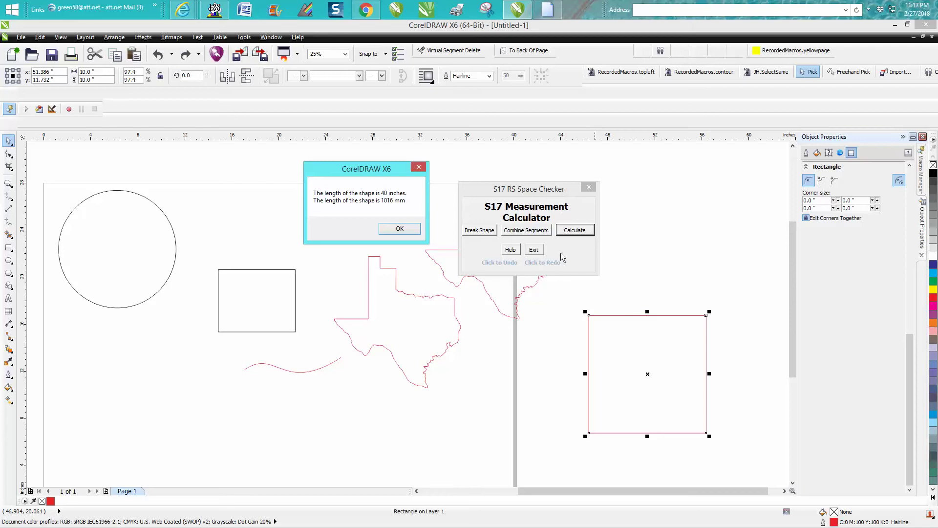
left_click(414, 229)
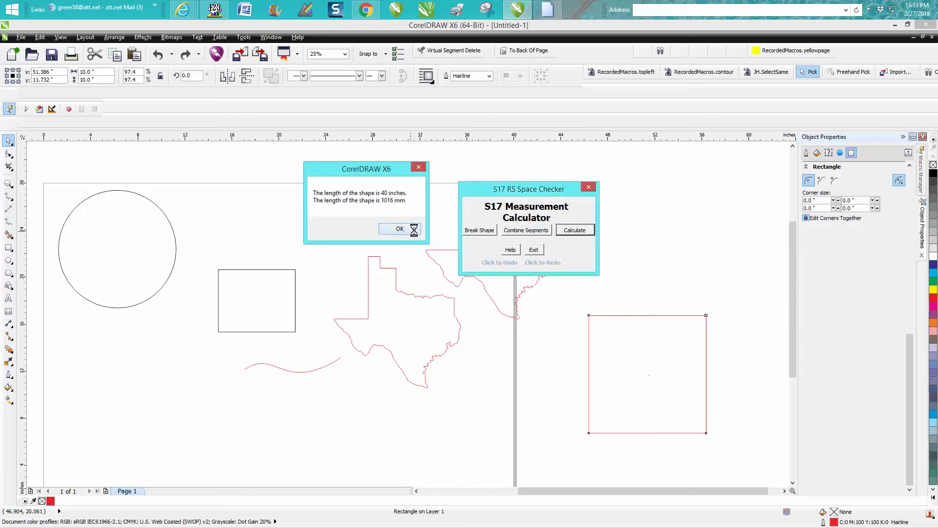
left_click_drag(567, 190, 683, 157)
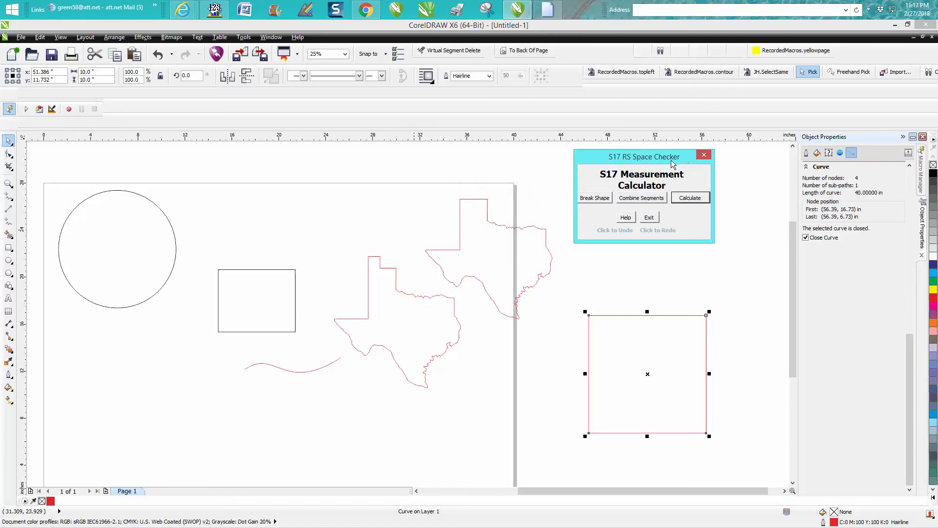
- Measure the upper Texas outline at 41.8775 inches with the S17 calculator
left_click(510, 227)
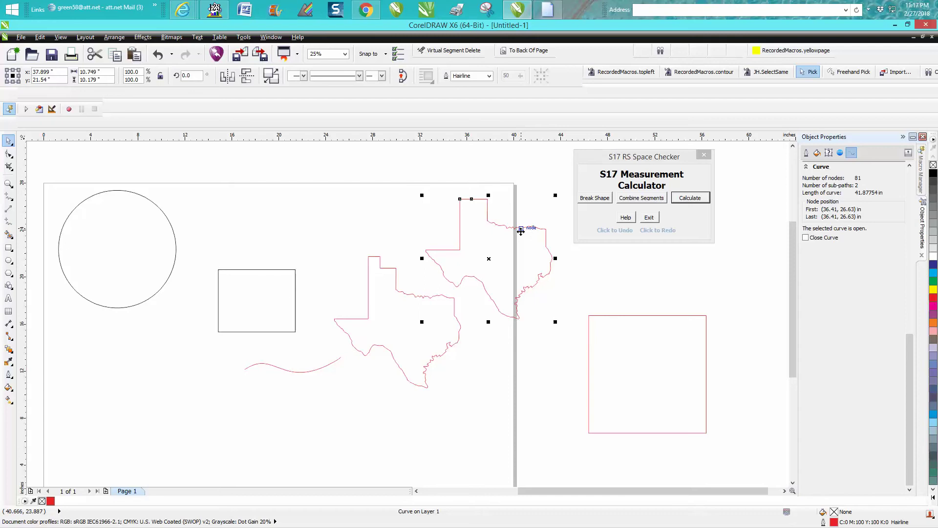
left_click(685, 200)
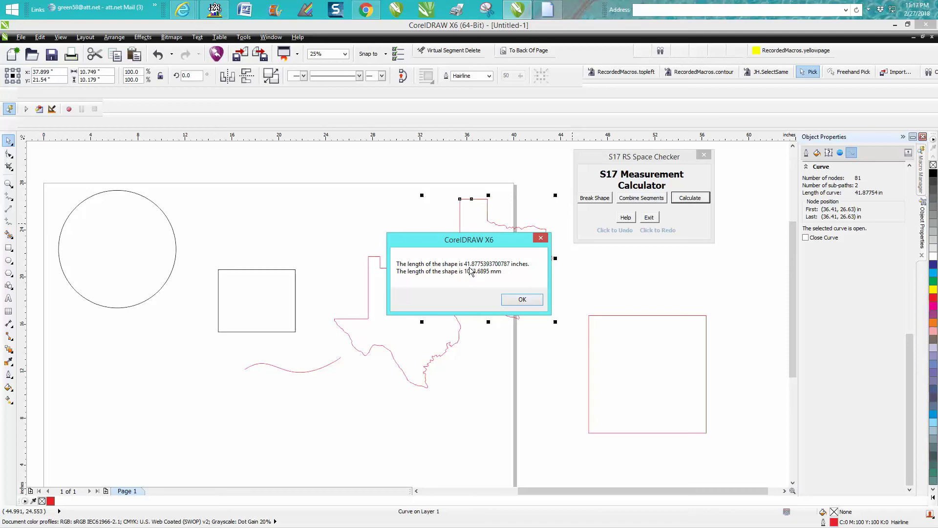
left_click(516, 300)
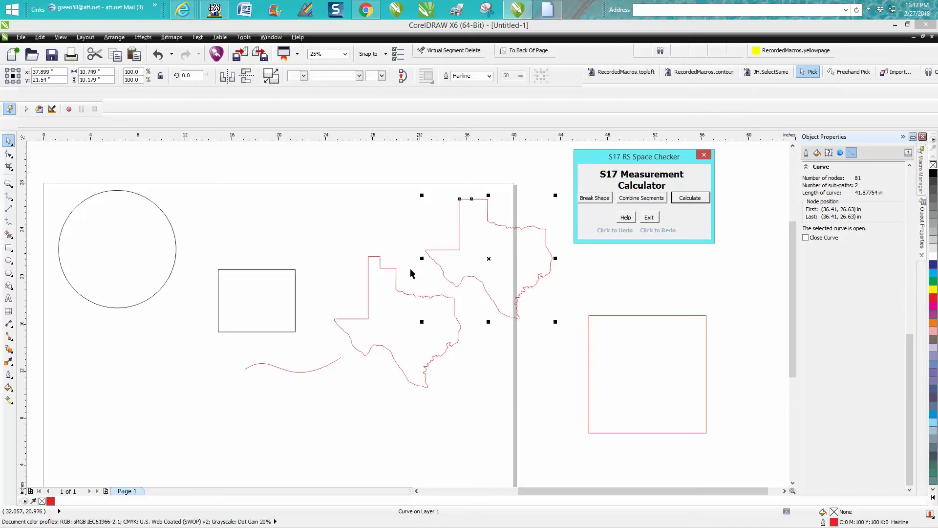
- Measure the lower Texas outline at 43.8775 inches, then move the calculator left
left_click(397, 268)
left_click(689, 198)
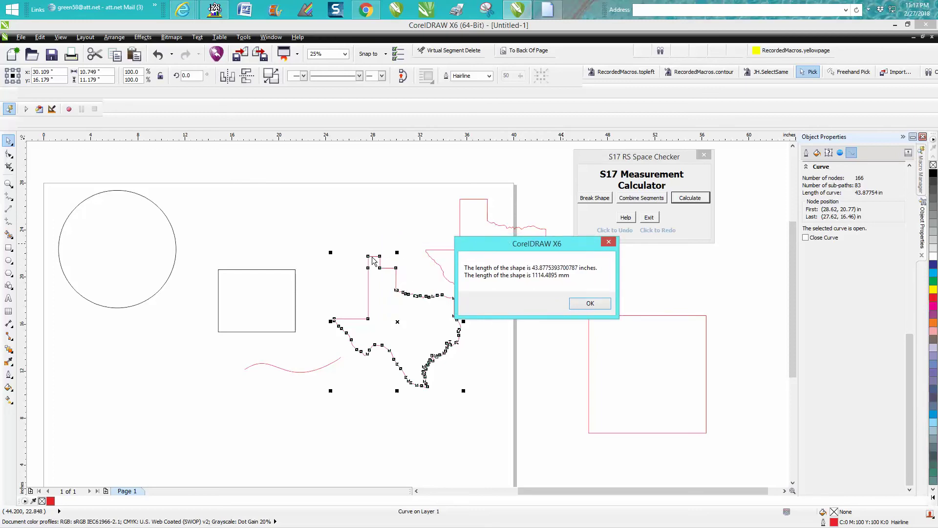
left_click(590, 304)
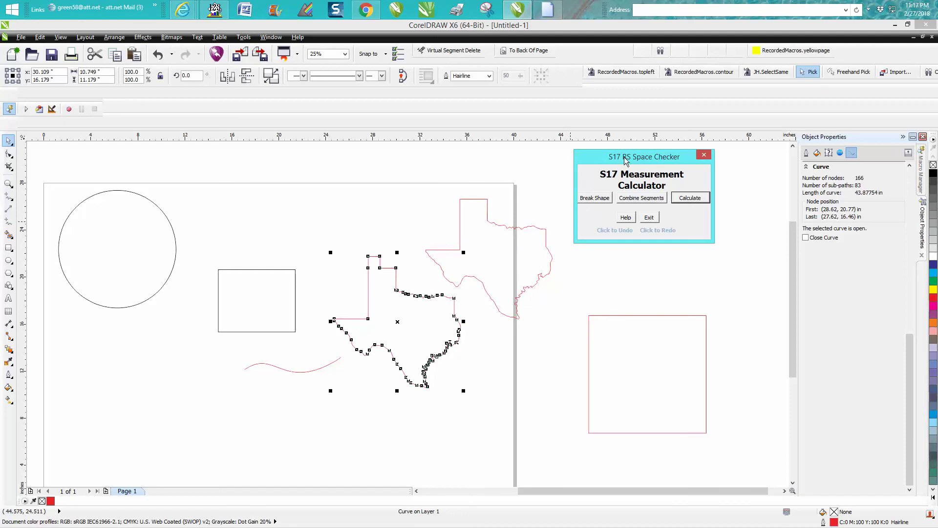
left_click_drag(606, 156, 256, 158)
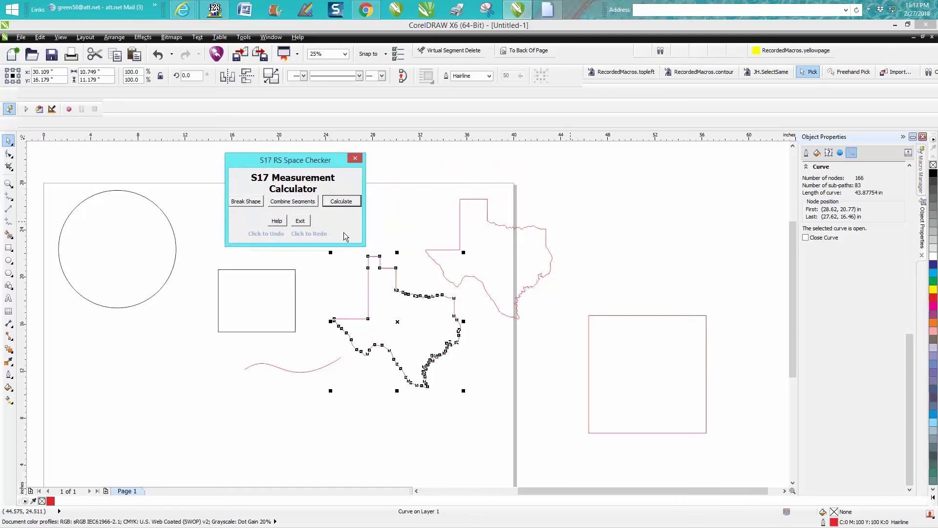
- Break the lower Texas outline's nodes apart and pull panhandle segments off it
left_click(405, 256)
left_click(391, 268)
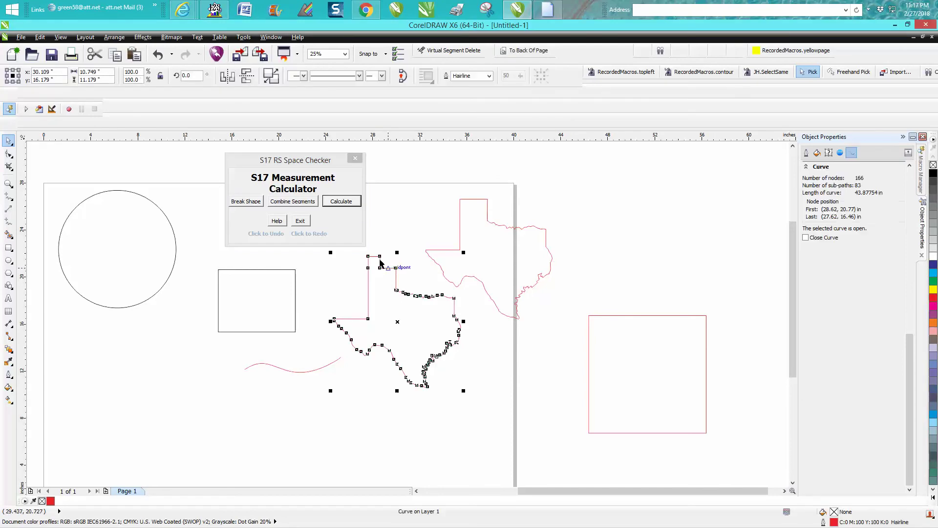
left_click(253, 202)
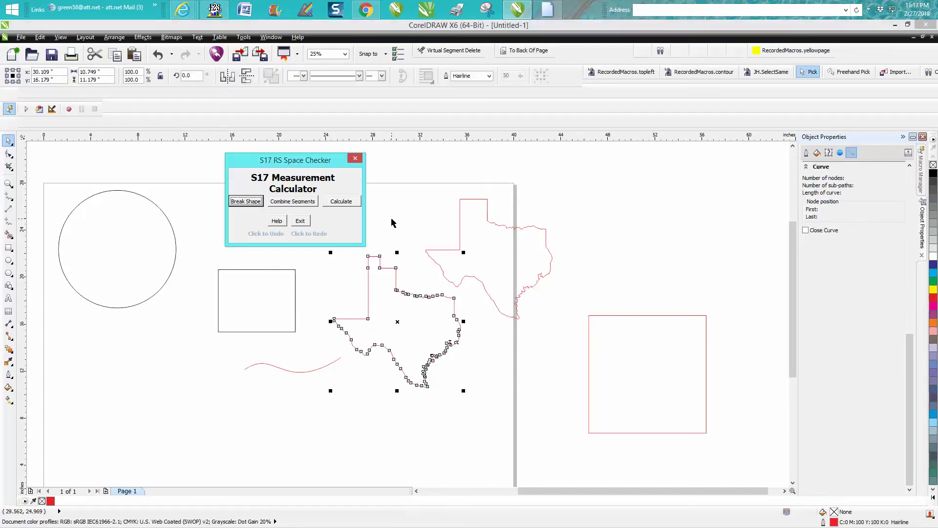
left_click(390, 268)
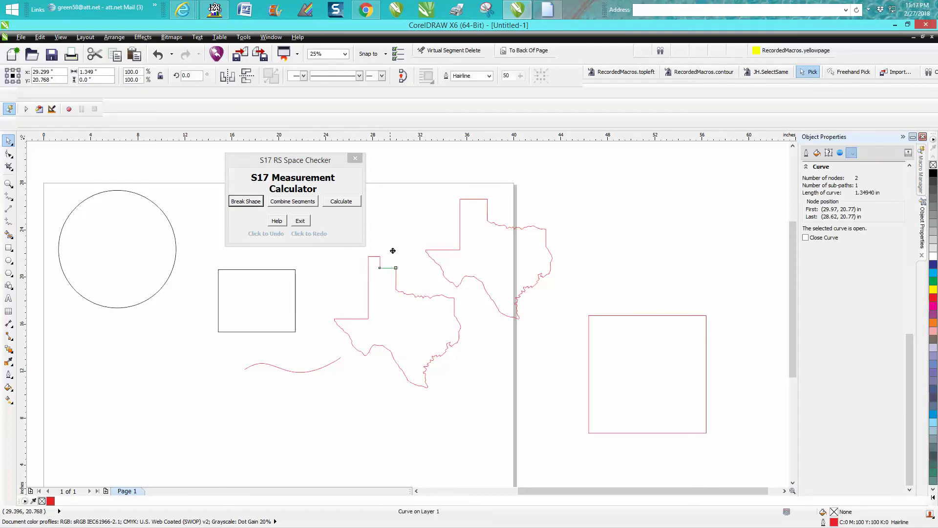
left_click_drag(393, 250, 401, 233)
left_click(369, 267)
left_click_drag(368, 293, 344, 293)
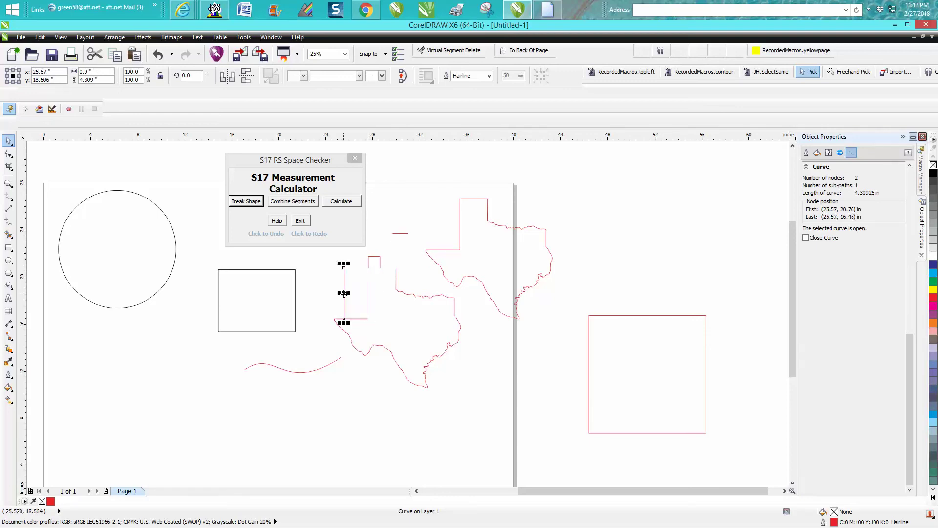
- Undo three times to restore the Texas outline to 166 nodes
left_click(156, 57)
left_click(156, 57)
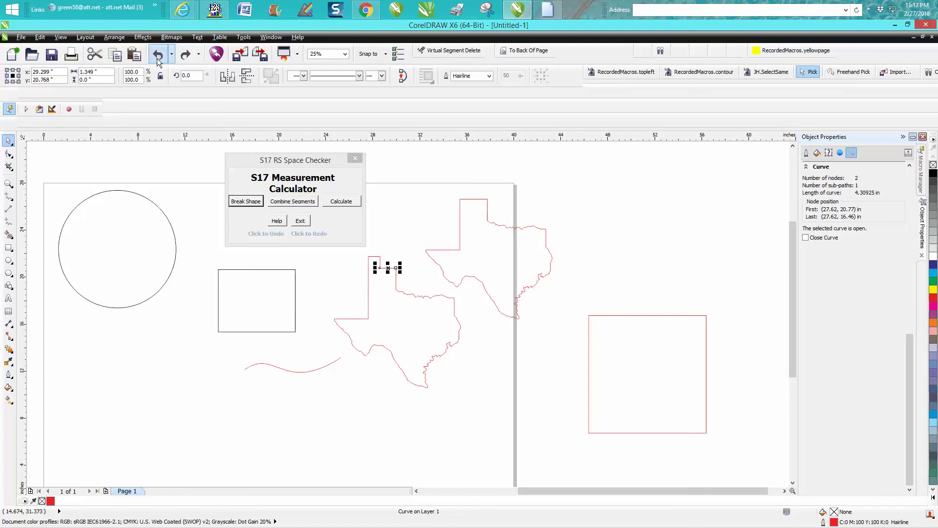
left_click(156, 58)
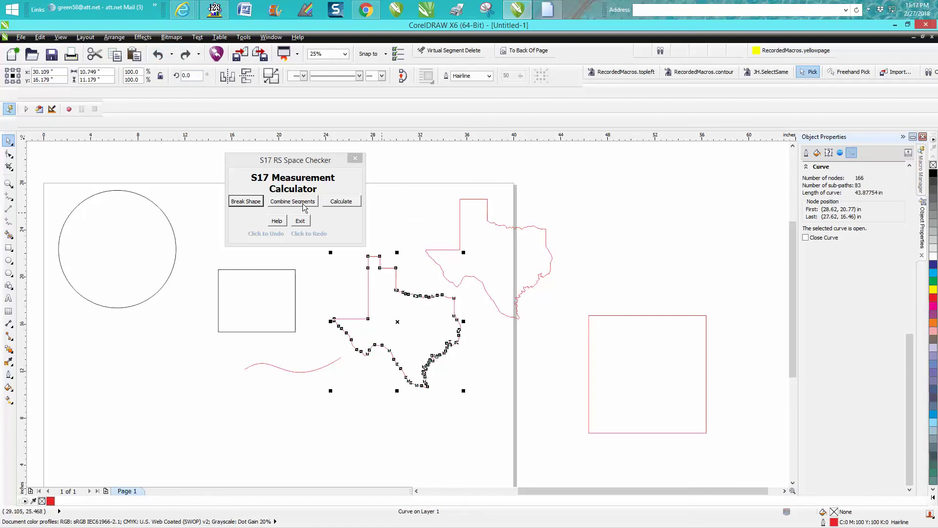
left_click(412, 222)
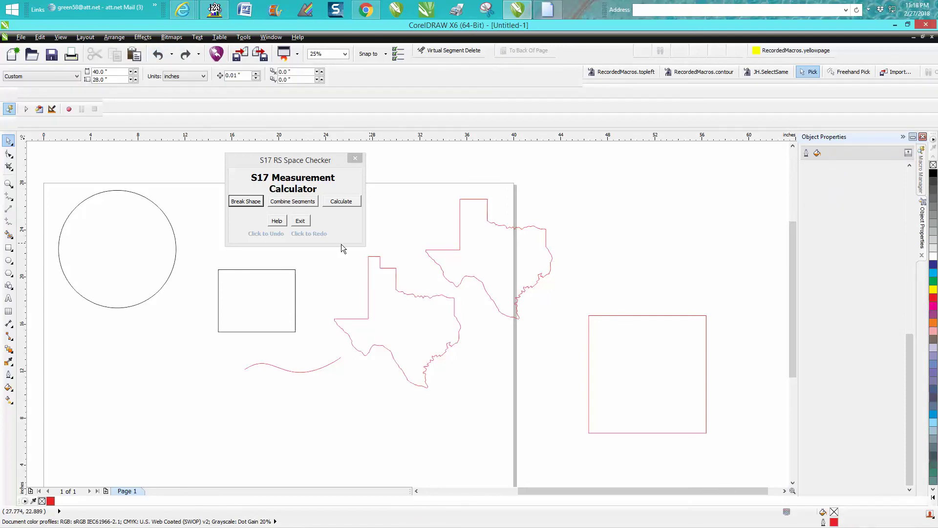
mouse_move(302, 311)
left_mouse_down()
mouse_move(348, 244)
mouse_move(496, 270)
mouse_move(505, 312)
left_mouse_up()
left_click_drag(487, 409, 315, 238)
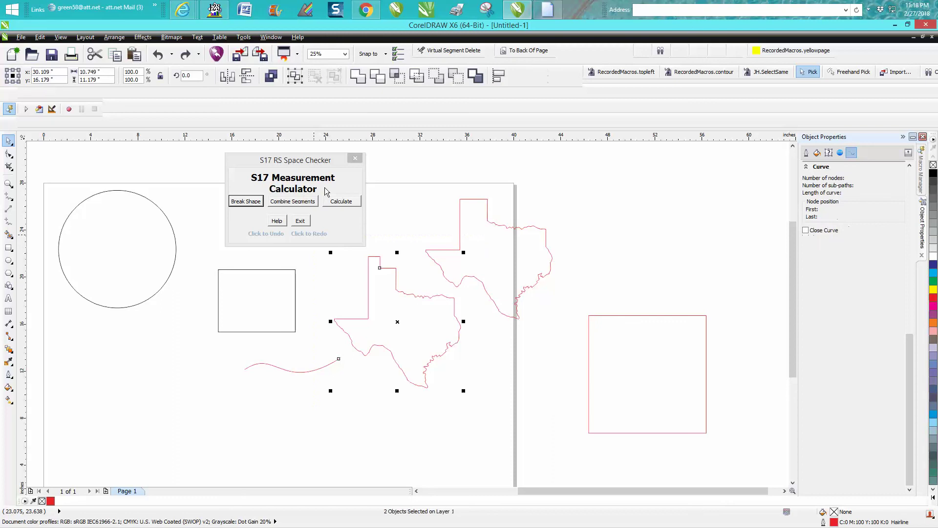
left_click(301, 202)
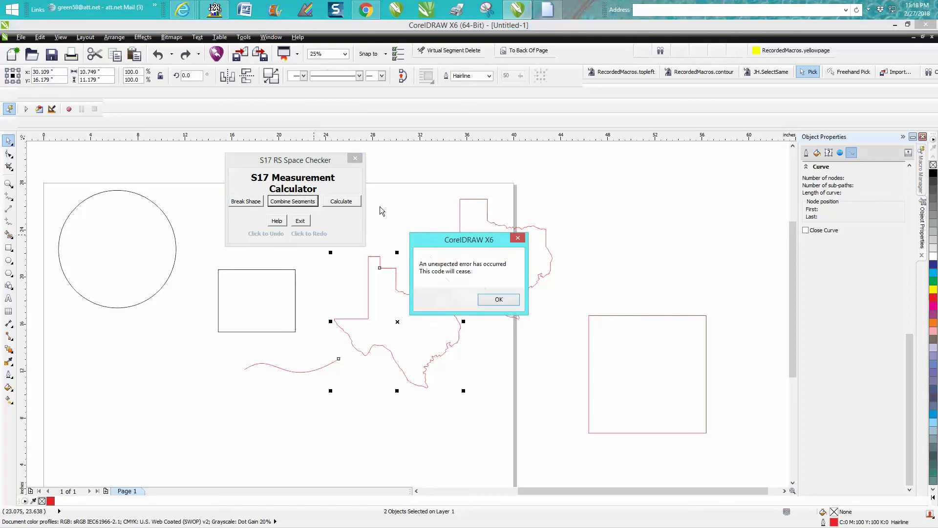
left_click(499, 300)
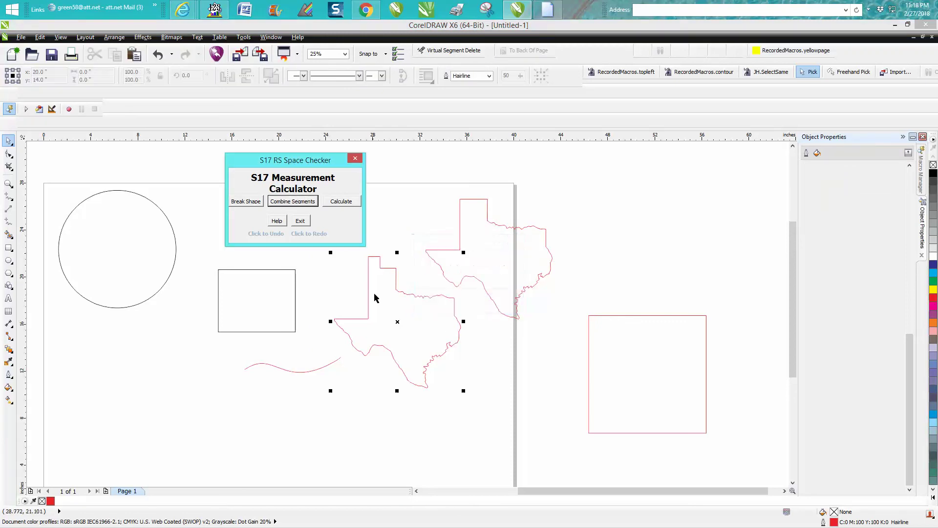
left_click(336, 365)
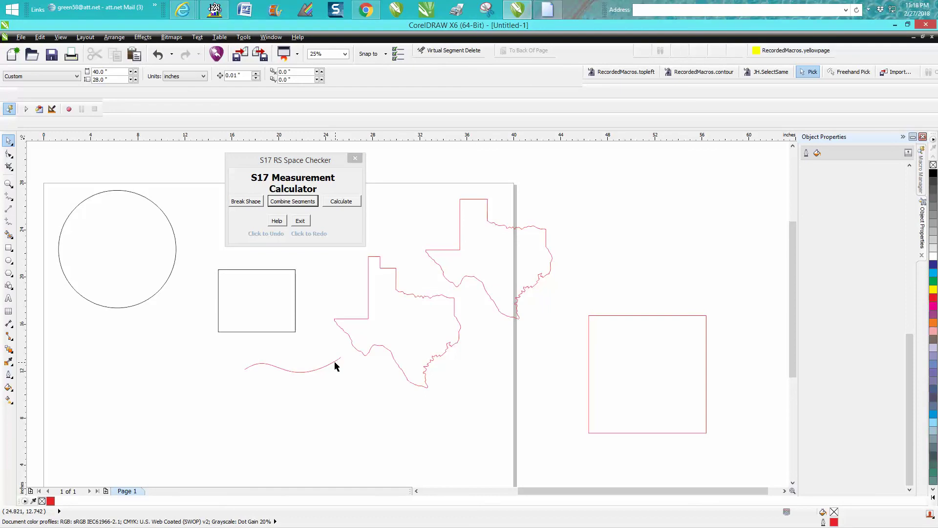
left_click(335, 363)
left_click(335, 362)
left_click(307, 379)
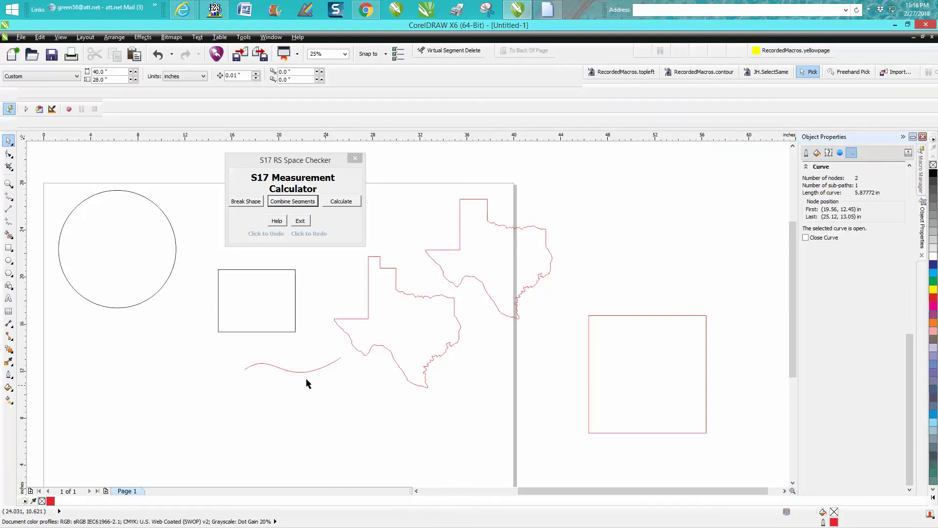
- Select the wavy curve and try Calculate, dismissing two choose-an-object messages
left_click_drag(231, 349, 352, 388)
left_click(330, 202)
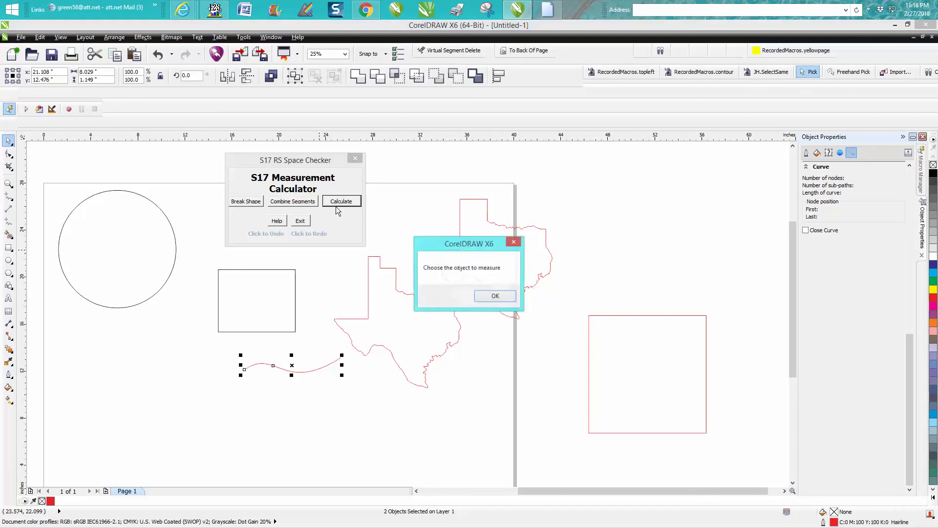
left_click(495, 296)
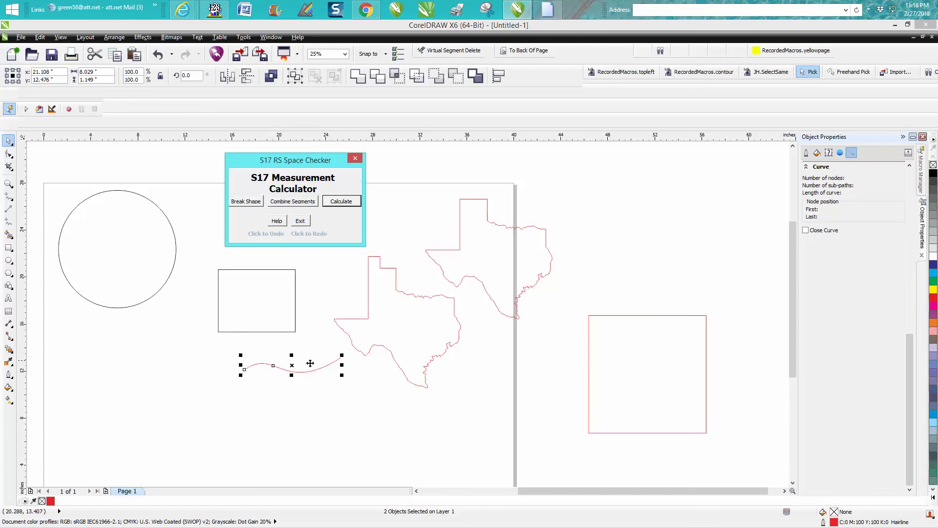
left_click(348, 202)
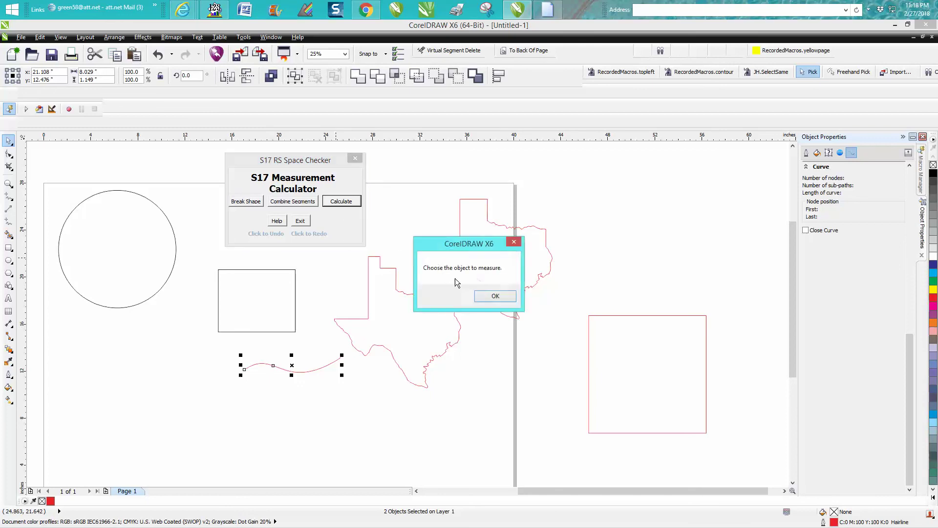
left_click(494, 297)
- Reselect both parts of the wavy curve and try joining them, dismissing the error
left_click(233, 355)
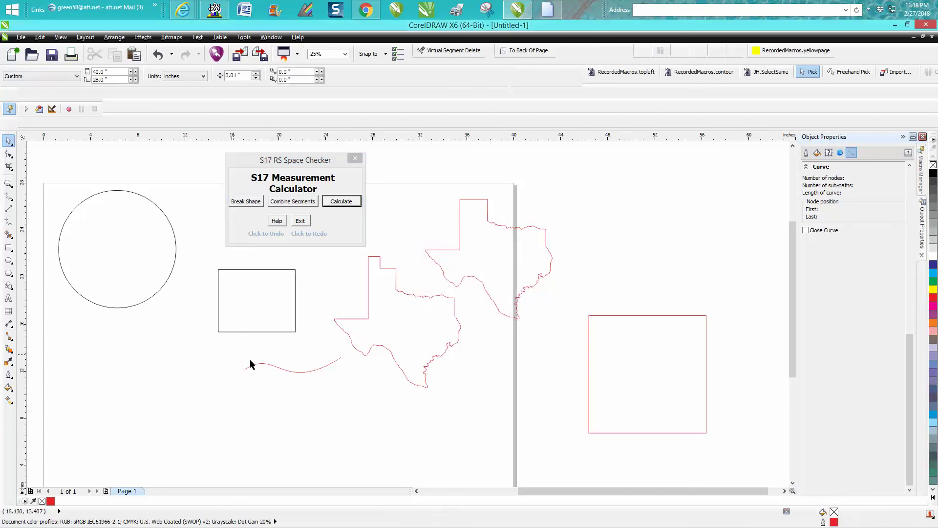
left_click(258, 365)
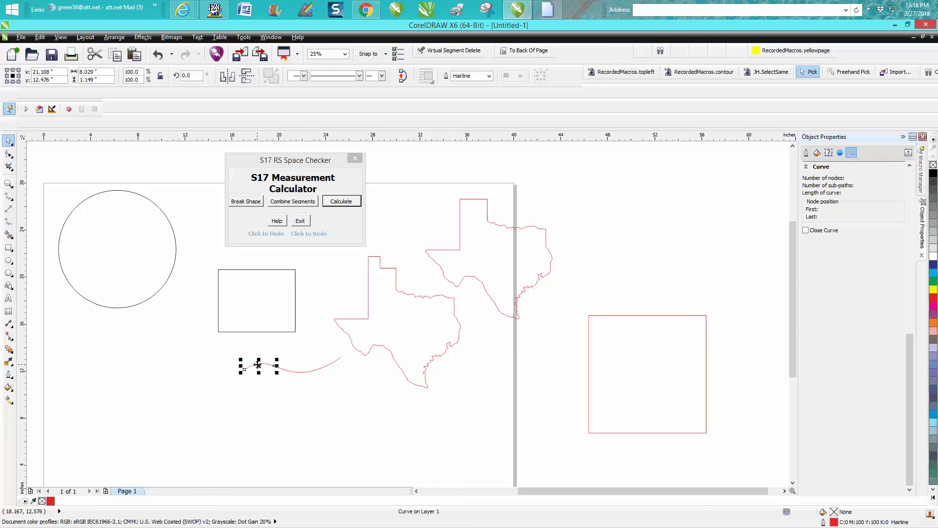
left_click_drag(232, 346, 350, 382)
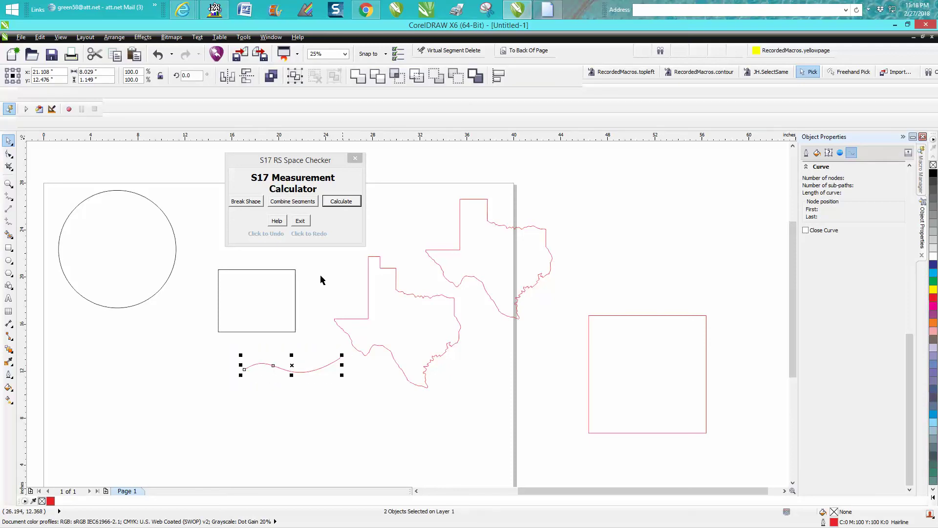
left_click(279, 202)
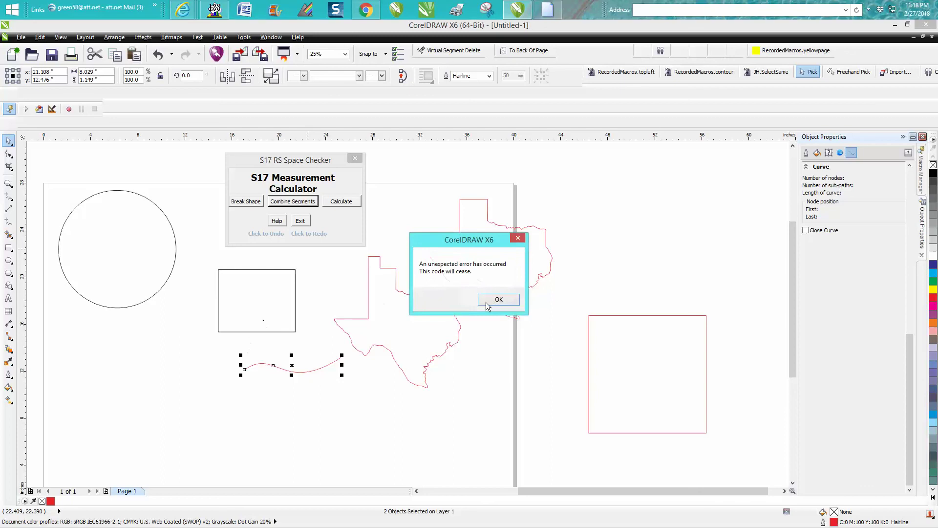
left_click(488, 300)
- Measure the whole wavy curve at 8.48644 inches (215.5557 mm)
left_click_drag(231, 344, 359, 386)
left_click(340, 202)
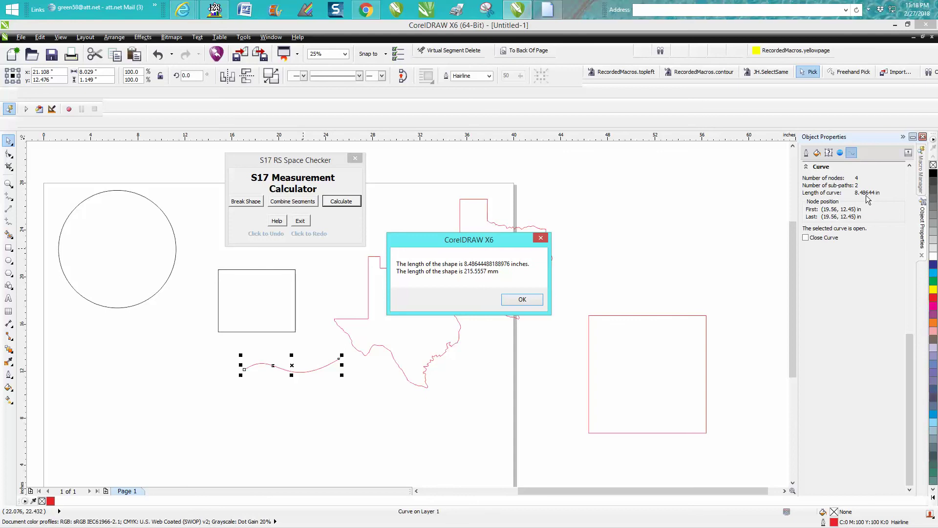
left_click(522, 300)
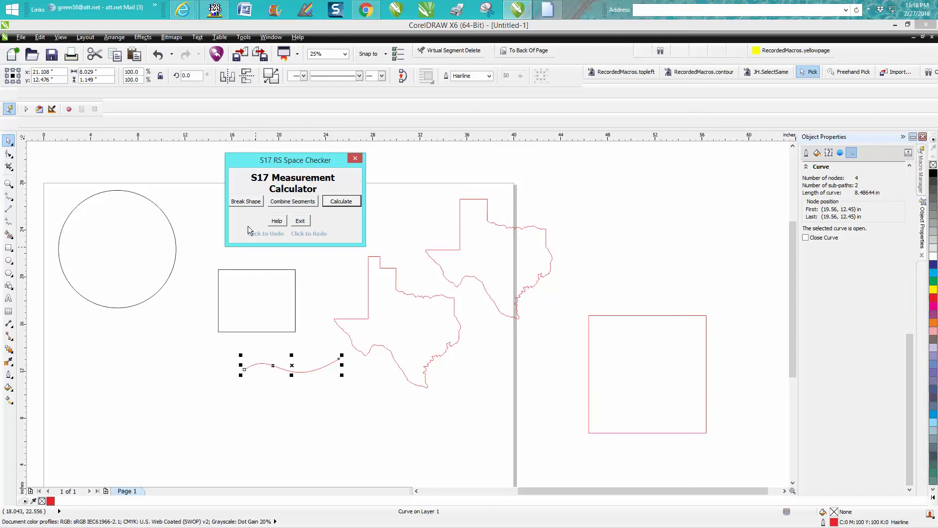
- Break the wavy curve into pieces and move one piece down and right
left_click(244, 201)
left_click(315, 391)
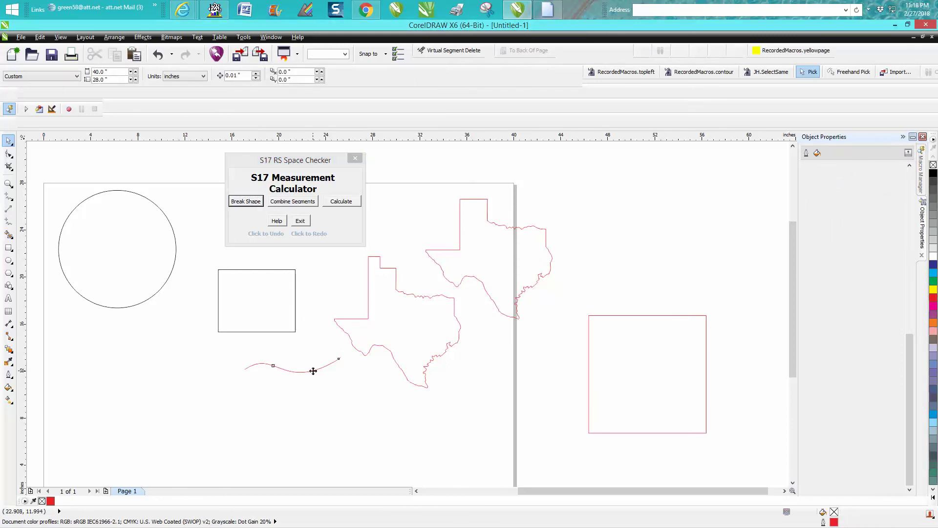
left_click(313, 372)
left_click_drag(312, 373, 333, 403)
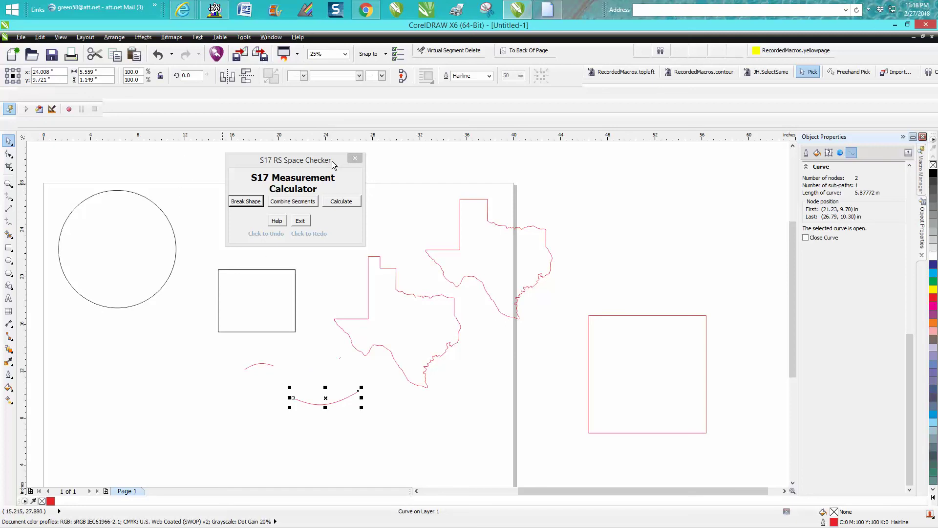
- Move the calculator off the shapes and zoom out to see more of the page
left_click_drag(335, 164, 682, 168)
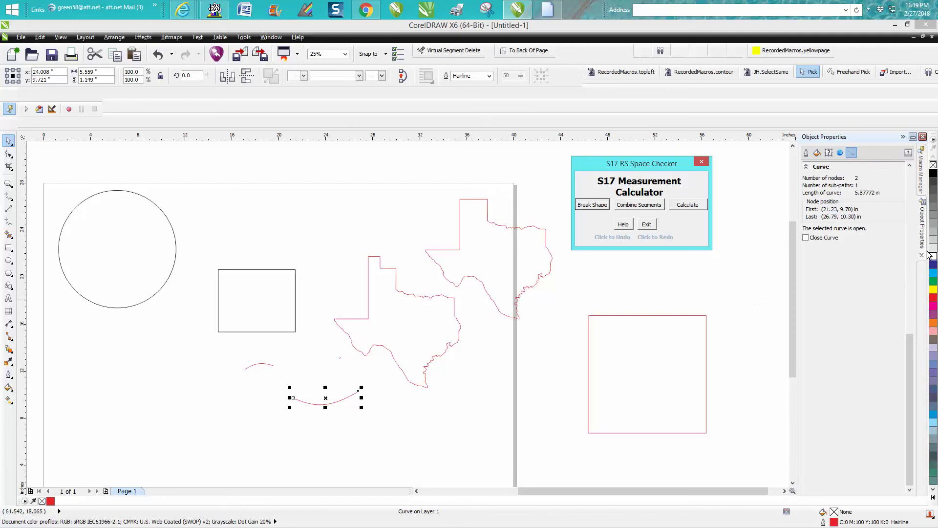
left_click(8, 184)
right_click(215, 223)
- Zoom onto the caption "Synergy 17 - S17 Measure It Macro for CorelDraw" beneath the page
left_click_drag(169, 360, 521, 442)
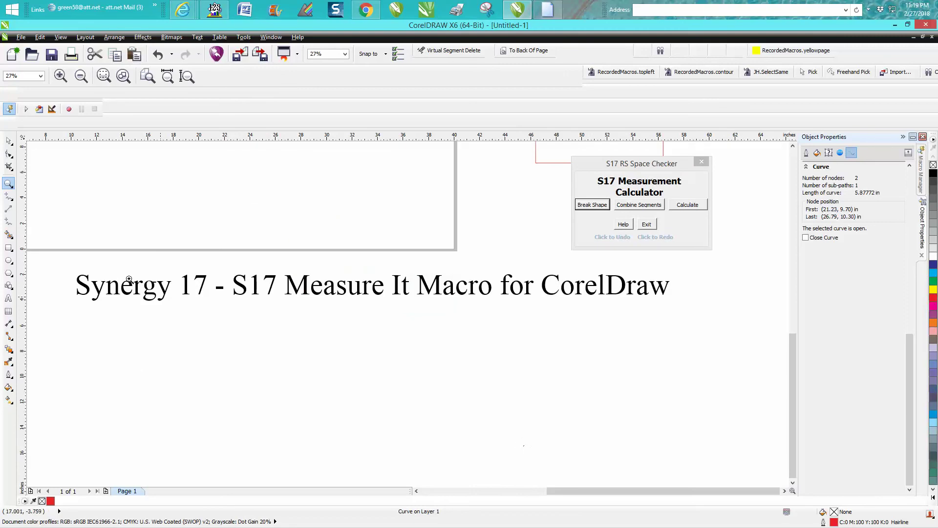